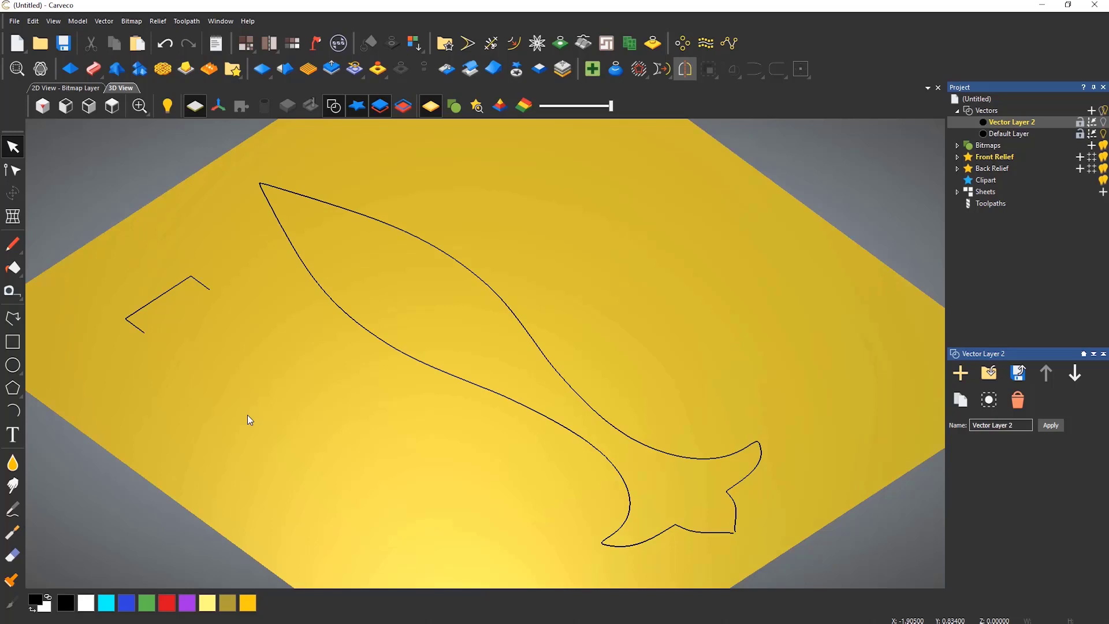
# Start a Two Rail Sweep and set the outline's lower curve as the first drive rail.
pyautogui.click(93, 73)
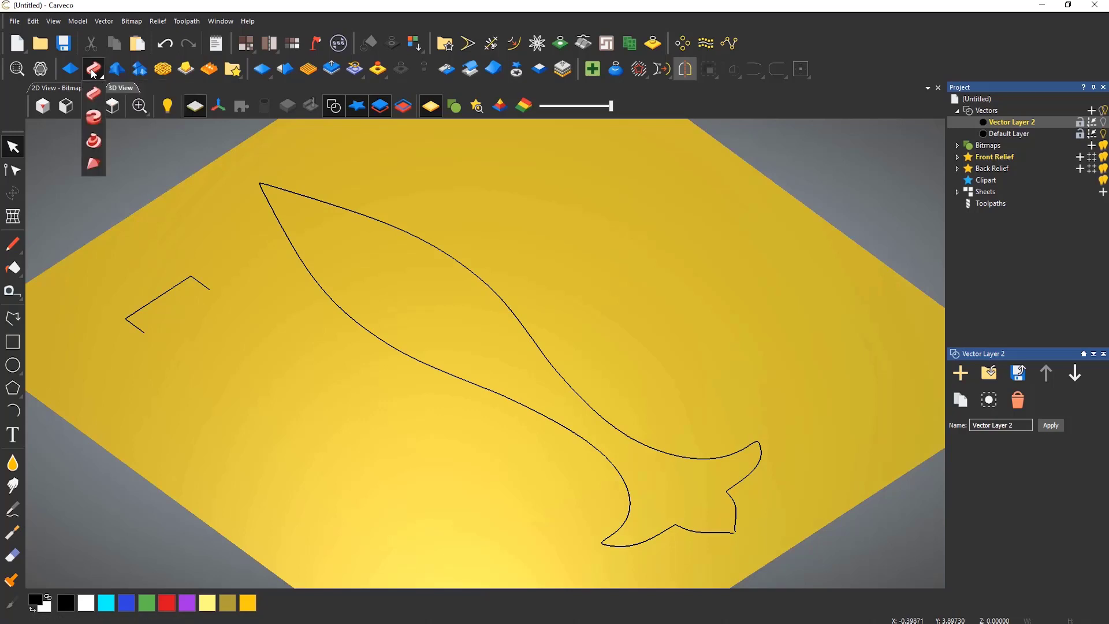
pyautogui.click(93, 73)
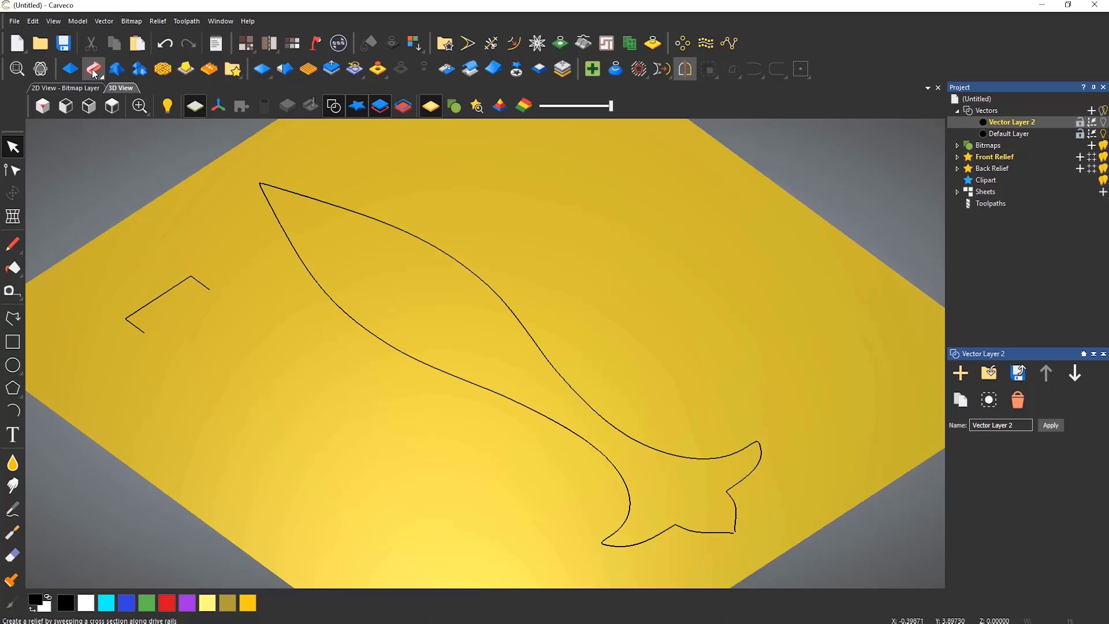
pyautogui.click(93, 72)
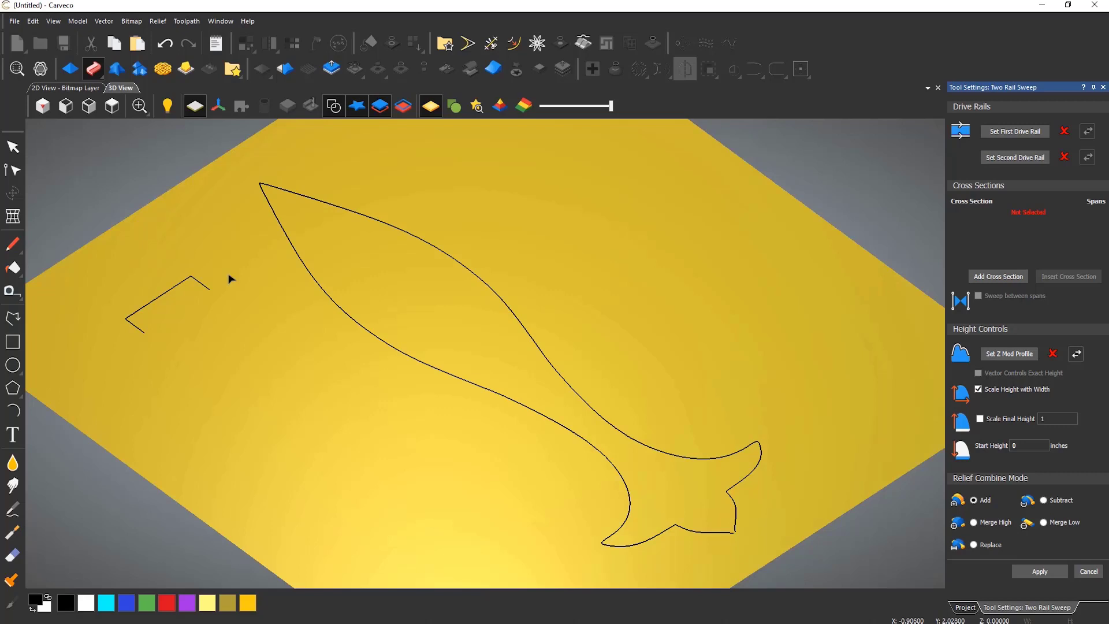
pyautogui.click(353, 321)
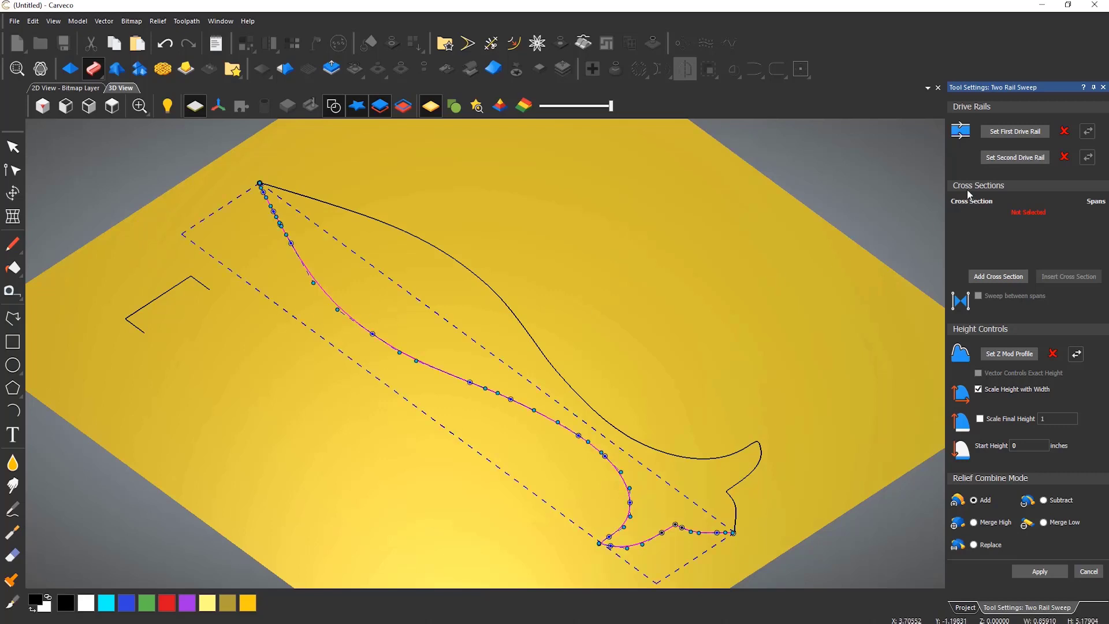
pyautogui.click(1008, 134)
# Set the outline's upper curve as the second drive rail, checking its direction by reversing it and back.
pyautogui.click(534, 339)
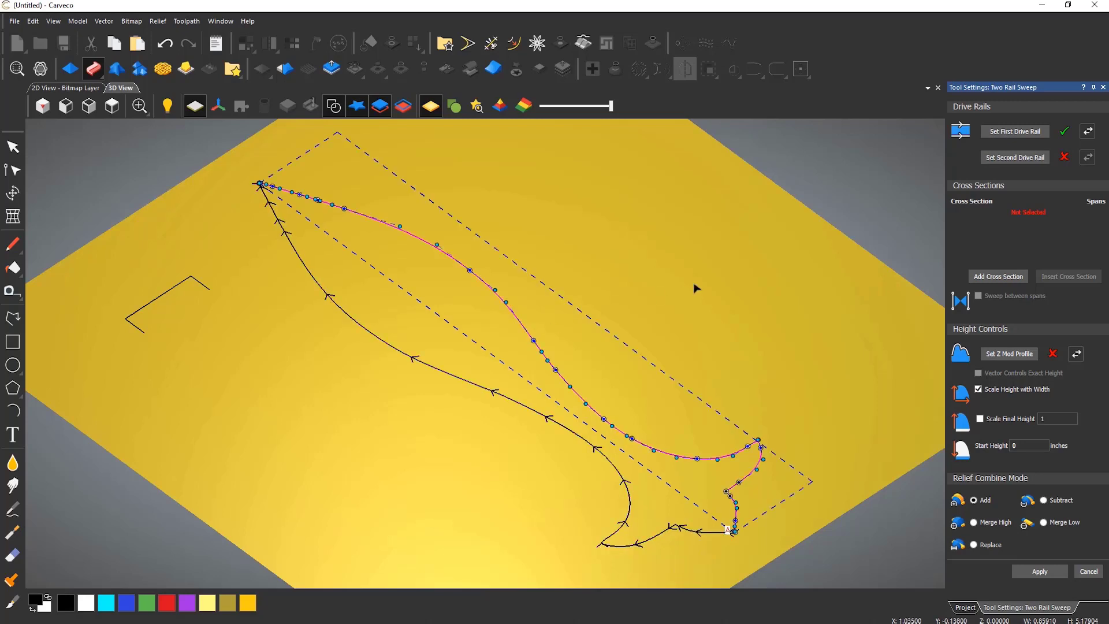
pyautogui.click(1002, 159)
pyautogui.click(1088, 160)
pyautogui.click(1088, 160)
pyautogui.click(729, 529)
# Add the open bracket-shaped vector beside the outline as the cross section and turn off Scale Height with Width.
pyautogui.click(166, 298)
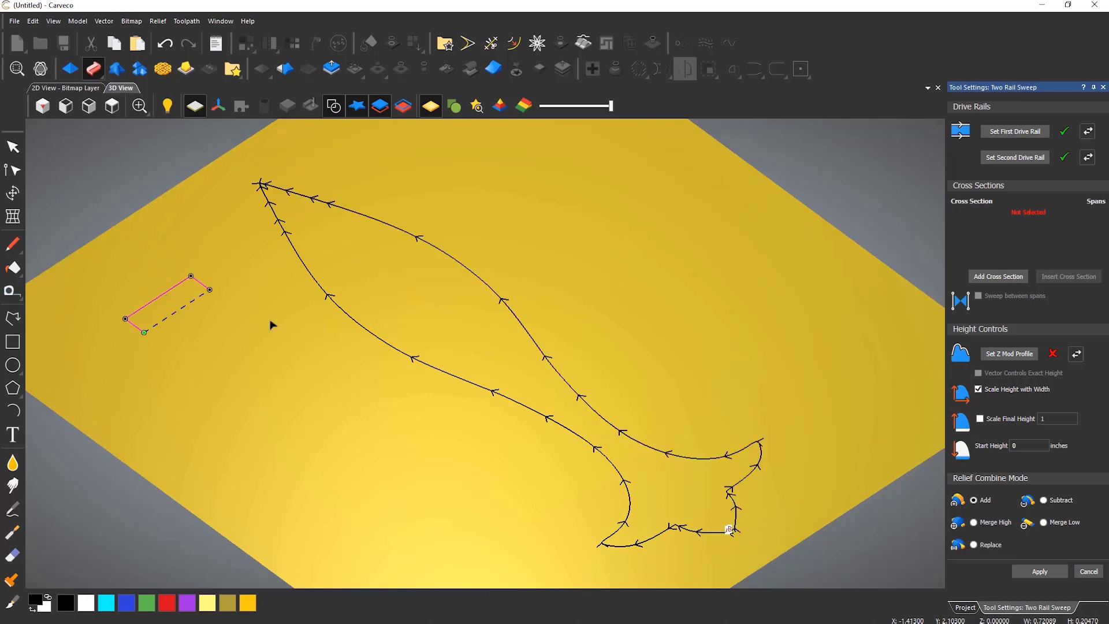
pyautogui.click(991, 277)
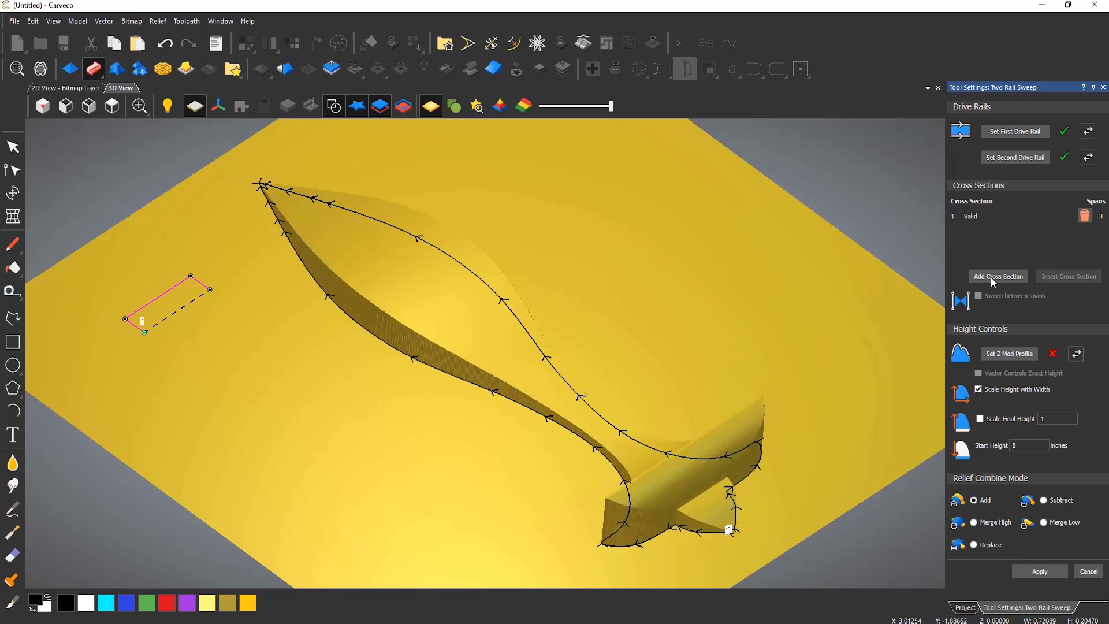
pyautogui.click(978, 389)
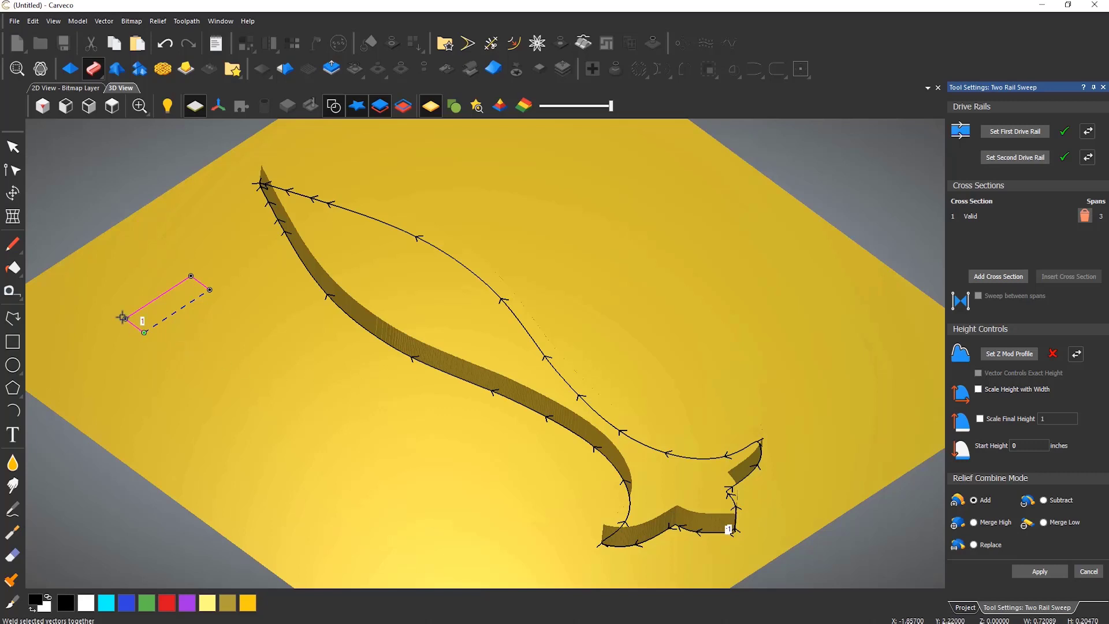
# Convert the cross section's straight spans to smooth Bezier curves and move its two corner nodes inward to form a rounded arch.
pyautogui.press('b')
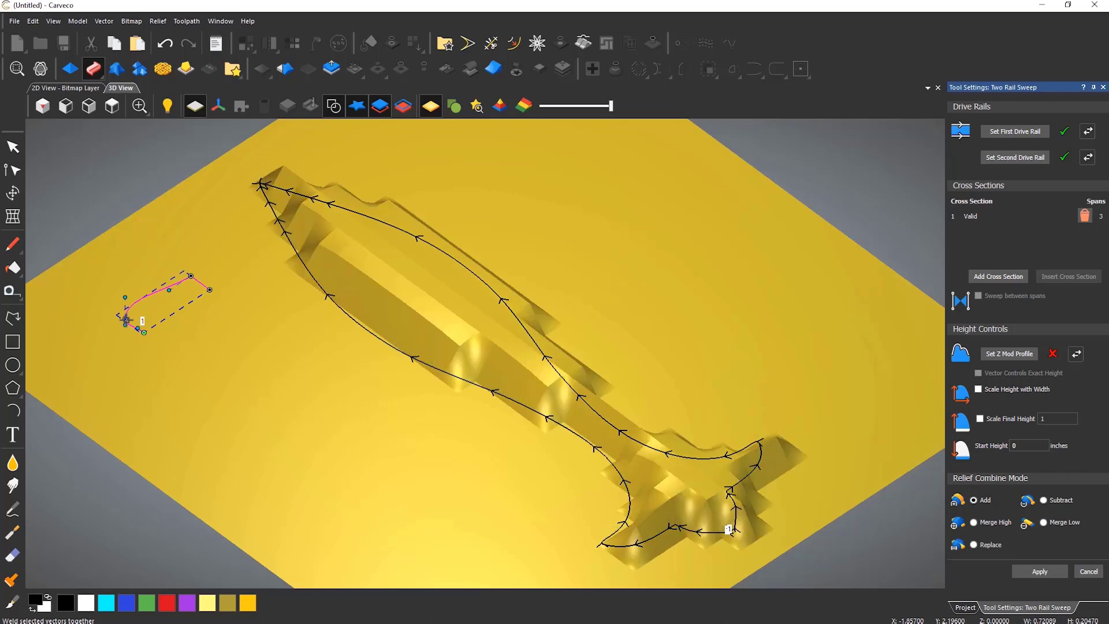
pyautogui.press('s')
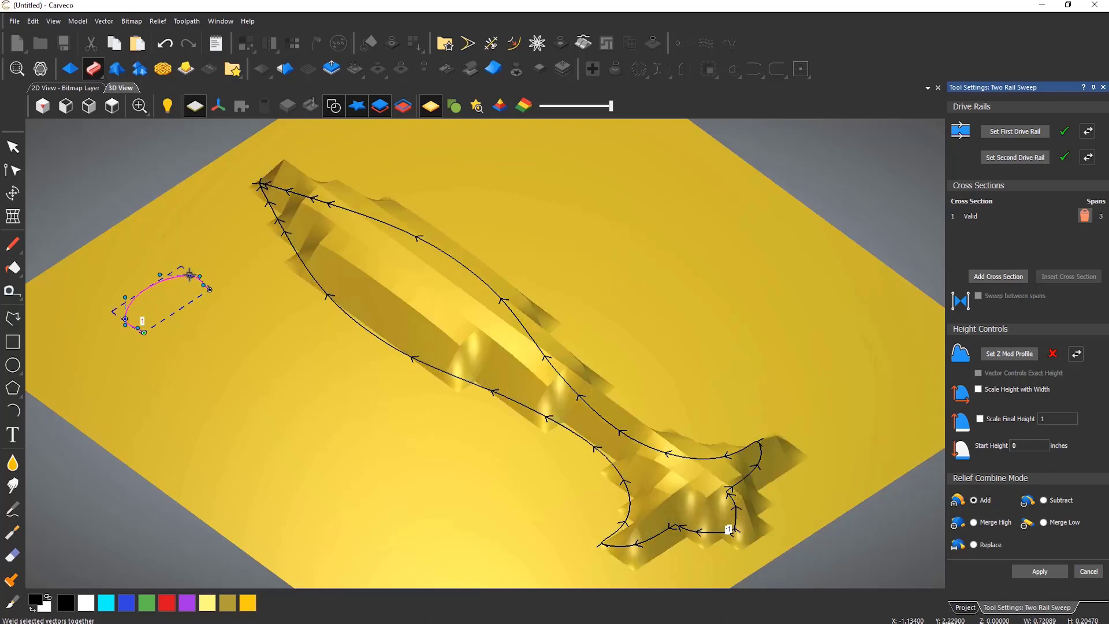
pyautogui.moveTo(190, 276); pyautogui.dragTo(190, 287)
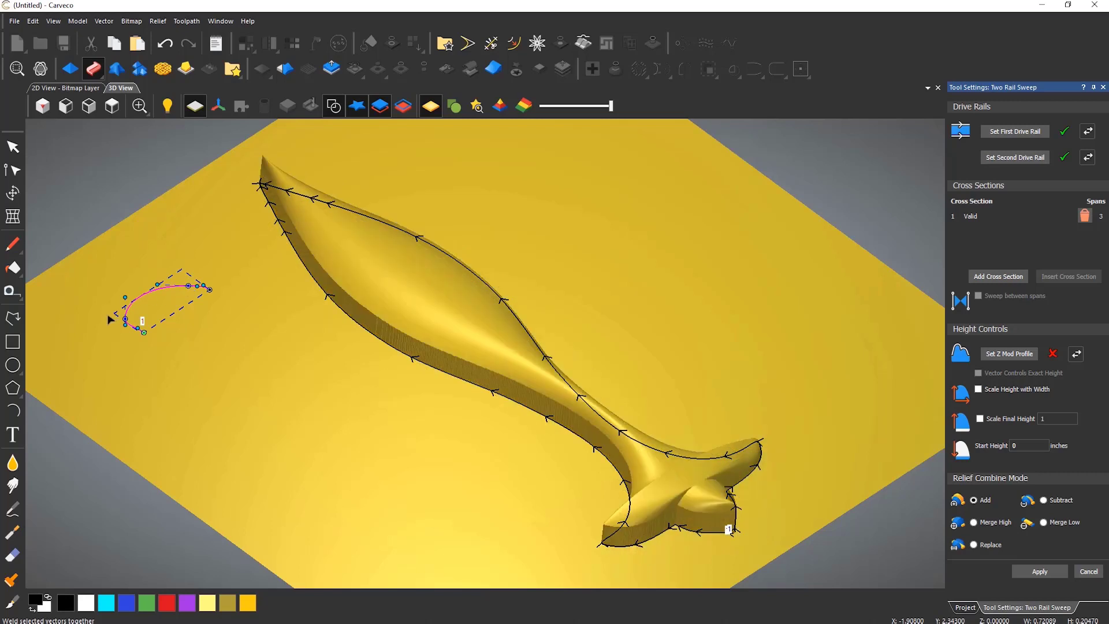
pyautogui.moveTo(125, 318); pyautogui.dragTo(136, 317)
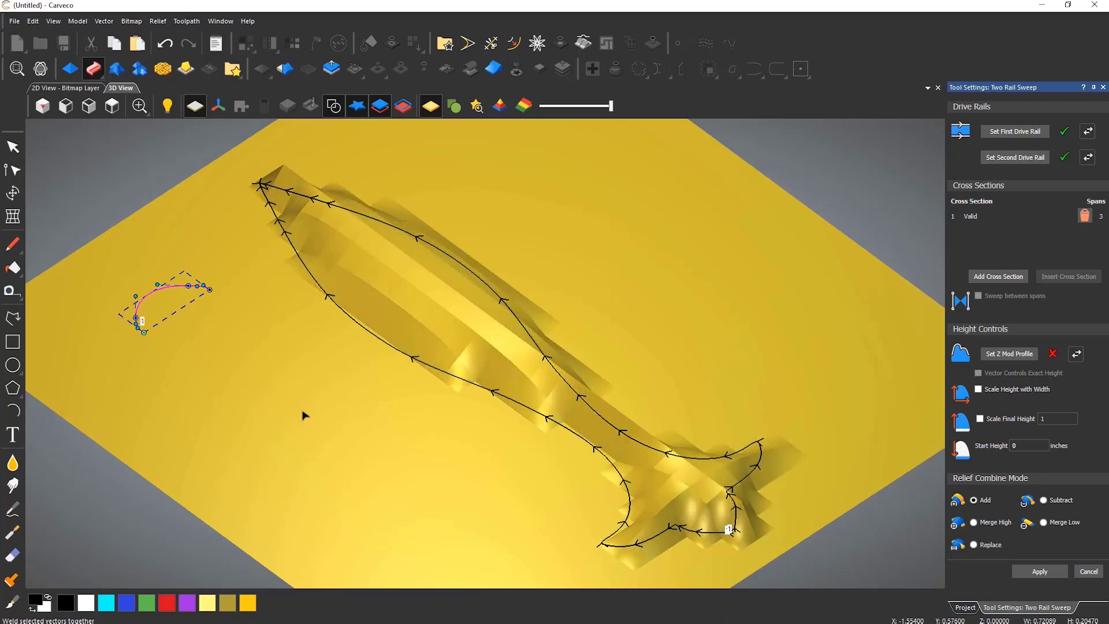
# Make Vector Layer 2 visible and return to the Two Rail Sweep settings.
pyautogui.click(963, 607)
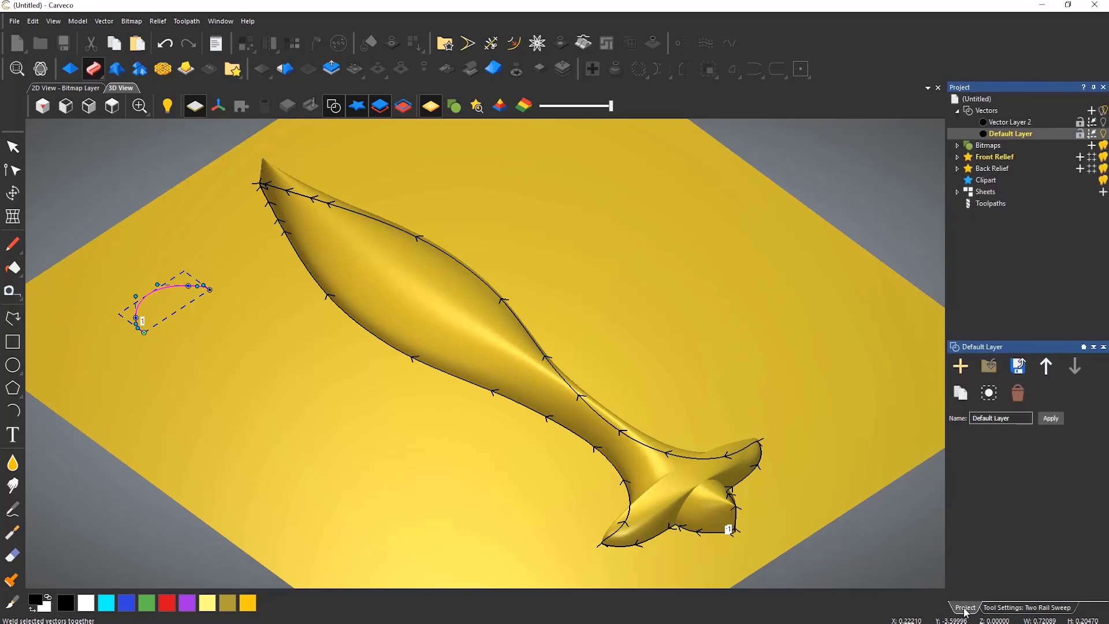
pyautogui.click(1103, 123)
pyautogui.click(1024, 607)
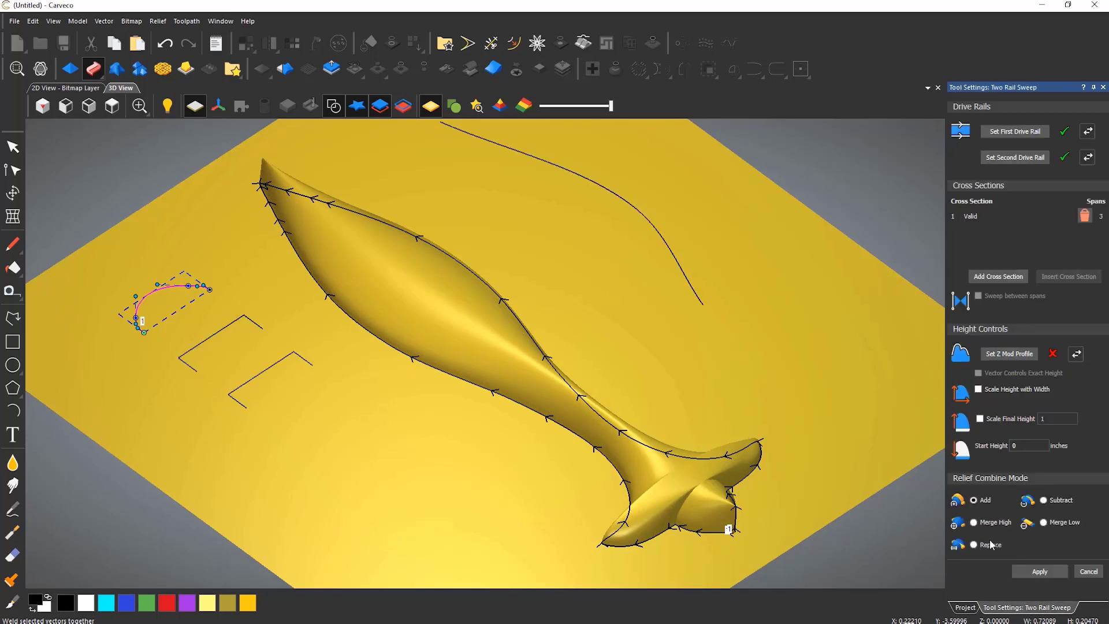
# Add the two remaining open bracket-shaped vectors as the second and third cross sections of the sweep.
pyautogui.click(220, 334)
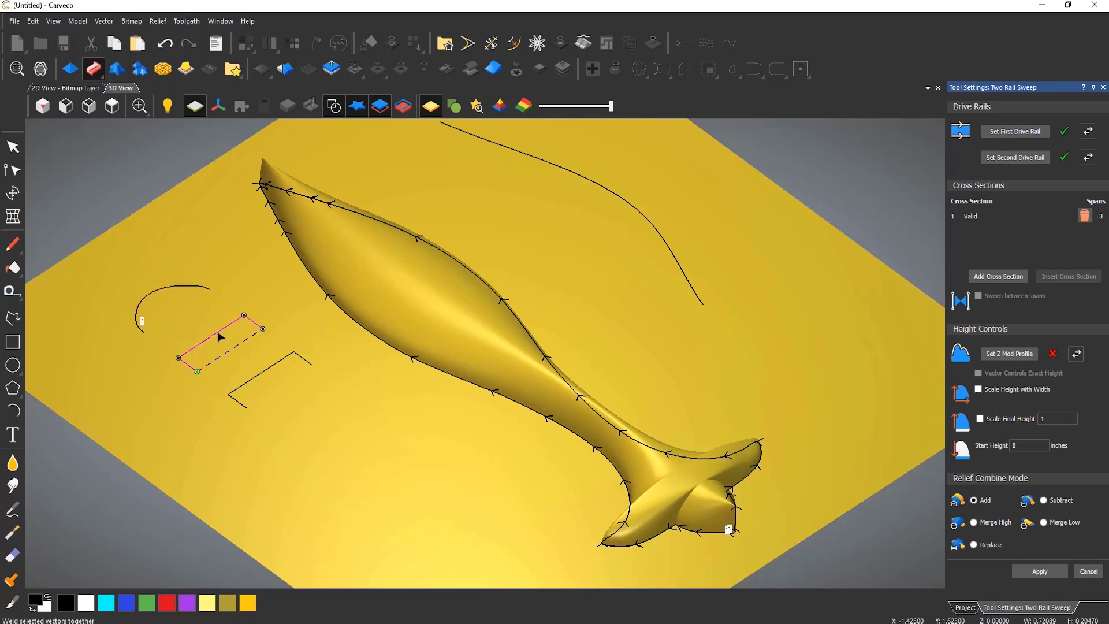
pyautogui.click(998, 278)
pyautogui.click(265, 371)
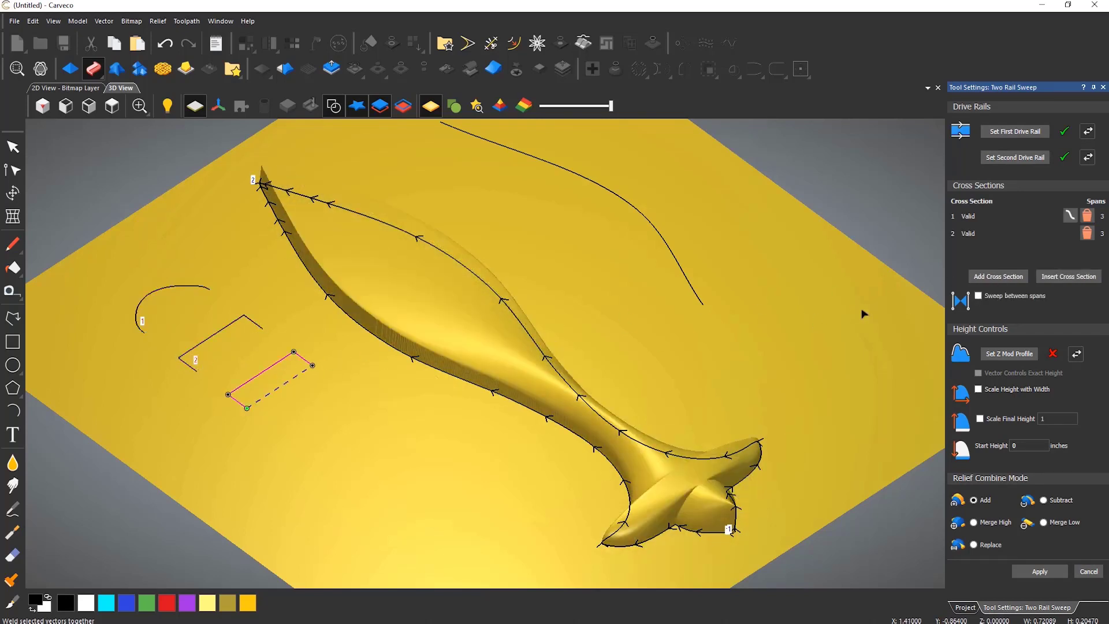
pyautogui.click(997, 277)
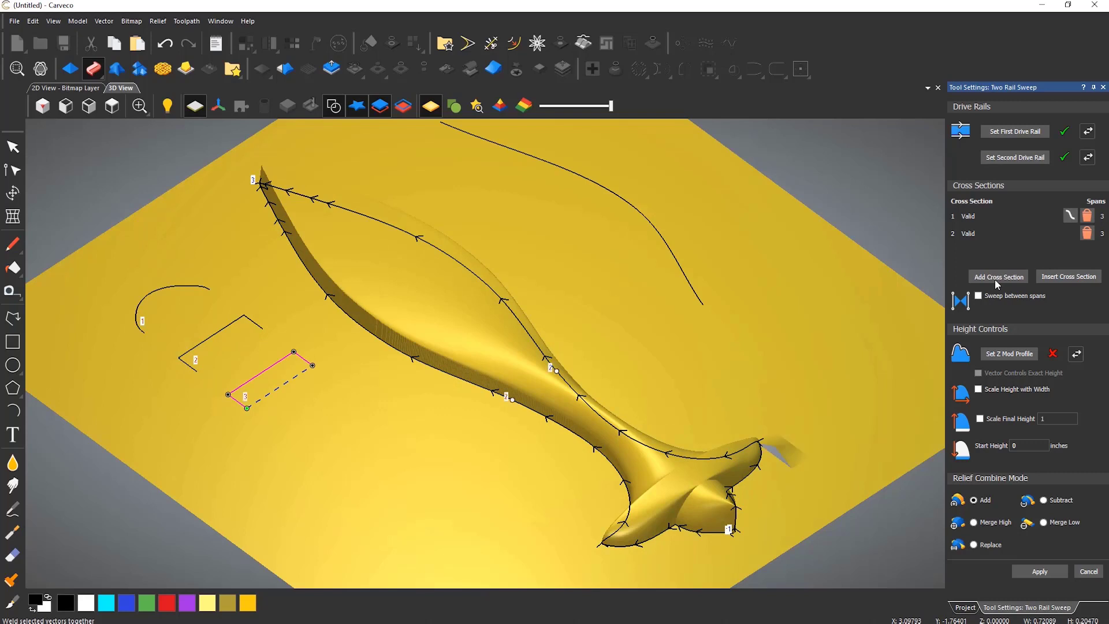
# Convert the second cross section's spans to Bezier curves and reshape them so the profile dips into a groove at its middle.
pyautogui.click(196, 350)
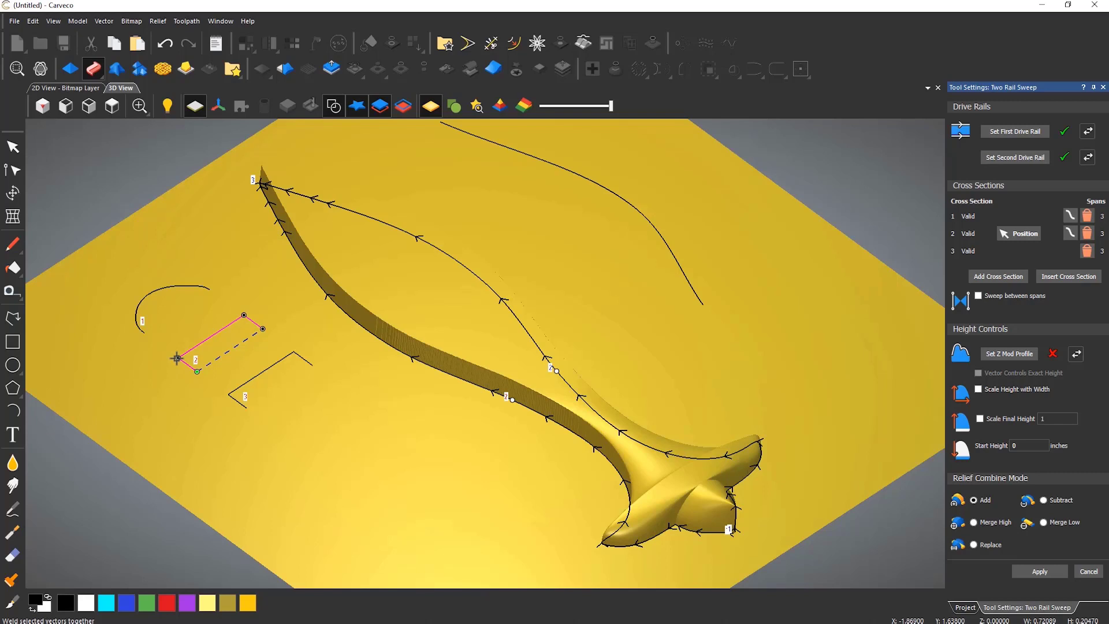
pyautogui.press('b')
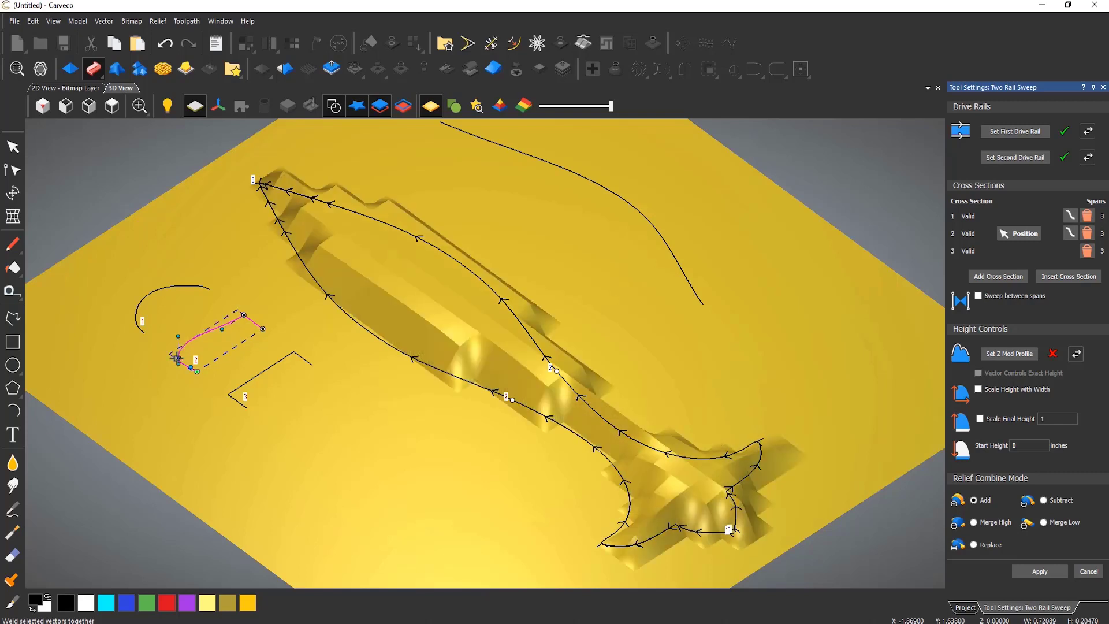
pyautogui.moveTo(177, 357); pyautogui.dragTo(221, 348)
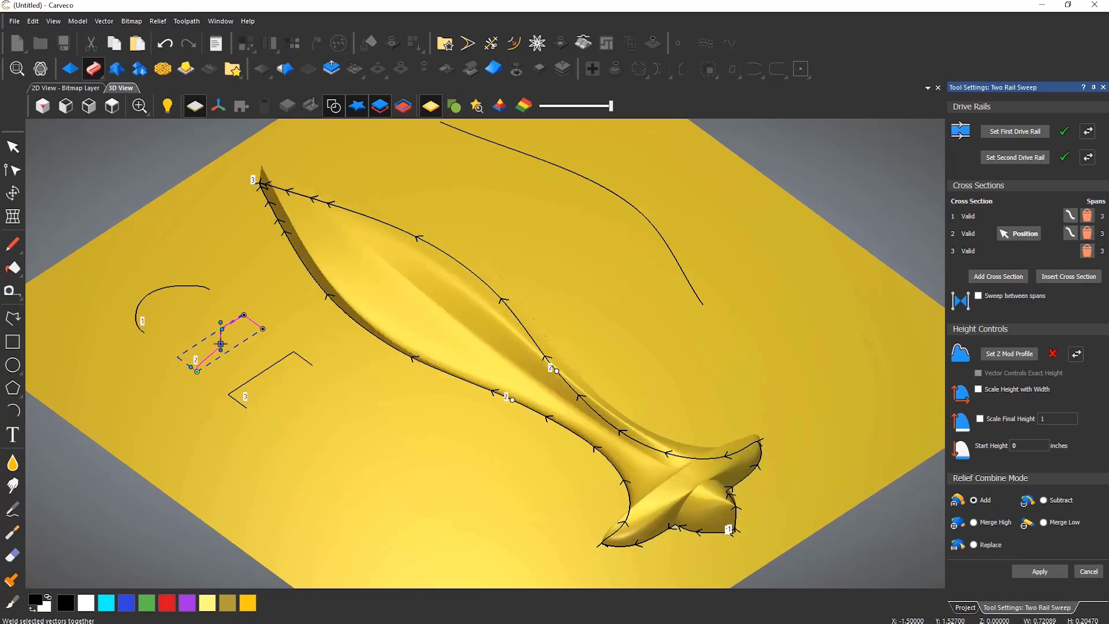
pyautogui.moveTo(221, 343)
pyautogui.mouseDown()
pyautogui.moveTo(207, 349)
pyautogui.moveTo(222, 336)
pyautogui.moveTo(222, 364)
pyautogui.mouseUp()
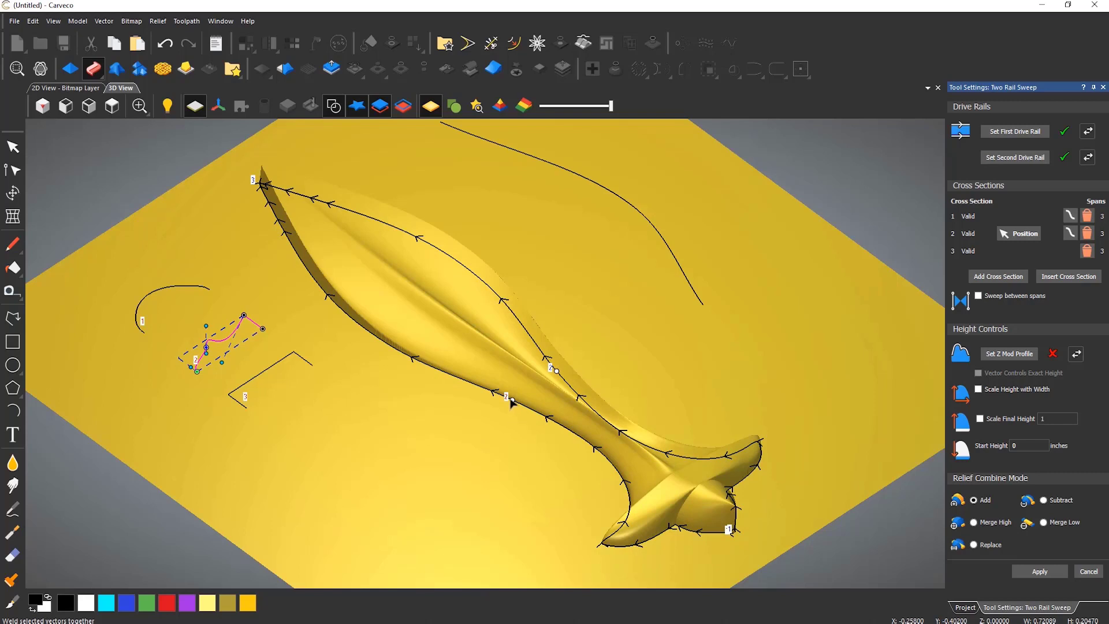
# Move the second cross section's position on both drive rails toward the shape's pointed tip, to its widest part.
pyautogui.moveTo(511, 399); pyautogui.dragTo(397, 354)
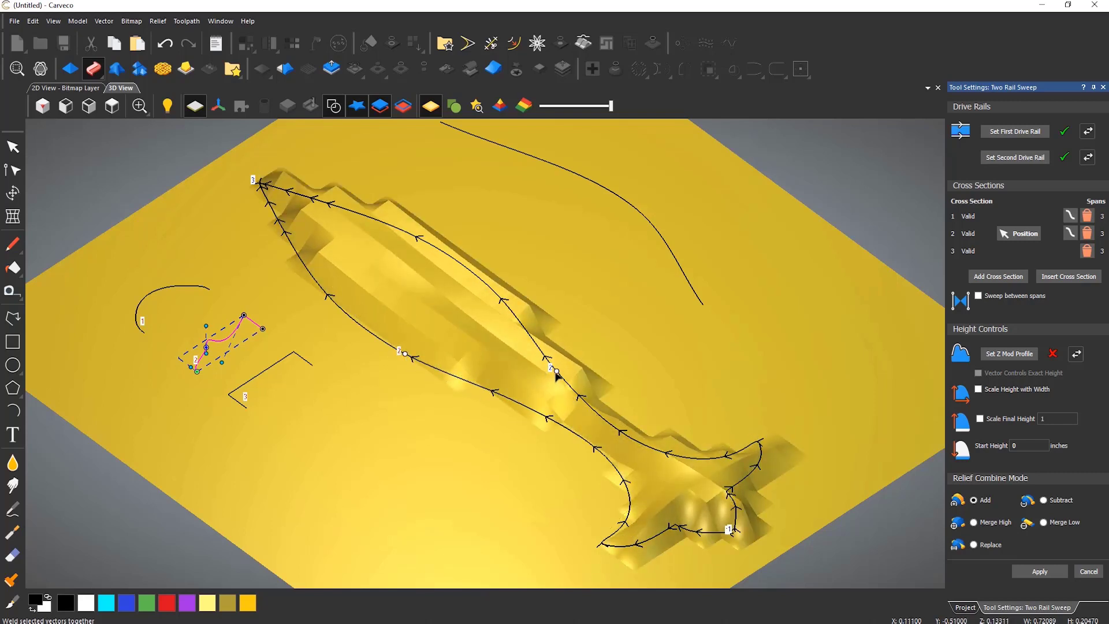
pyautogui.moveTo(556, 375); pyautogui.dragTo(502, 292)
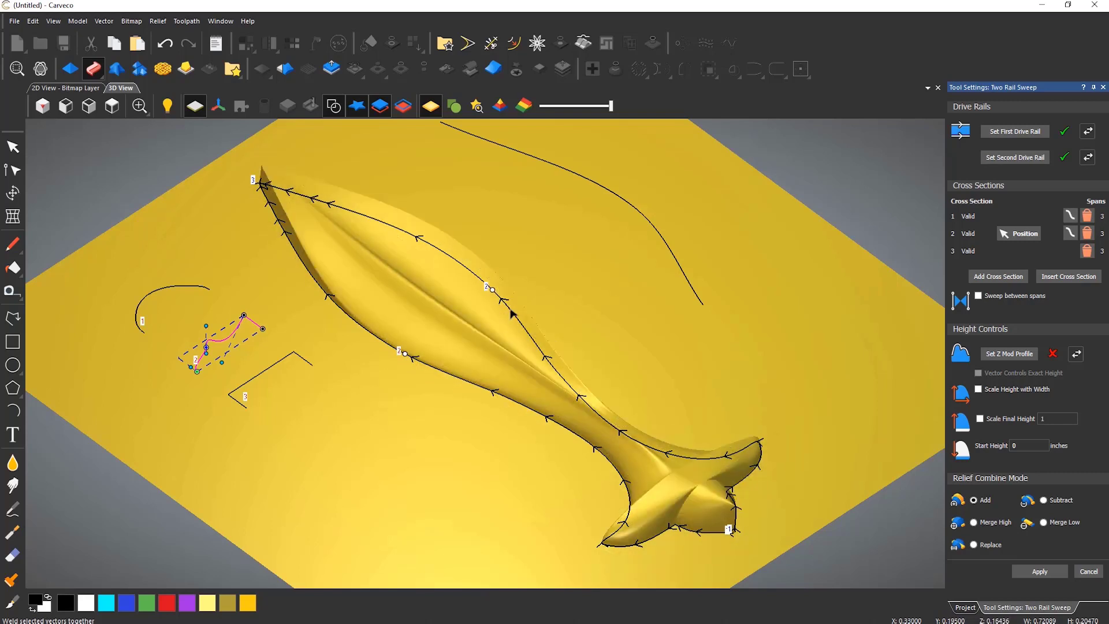
pyautogui.click(510, 313)
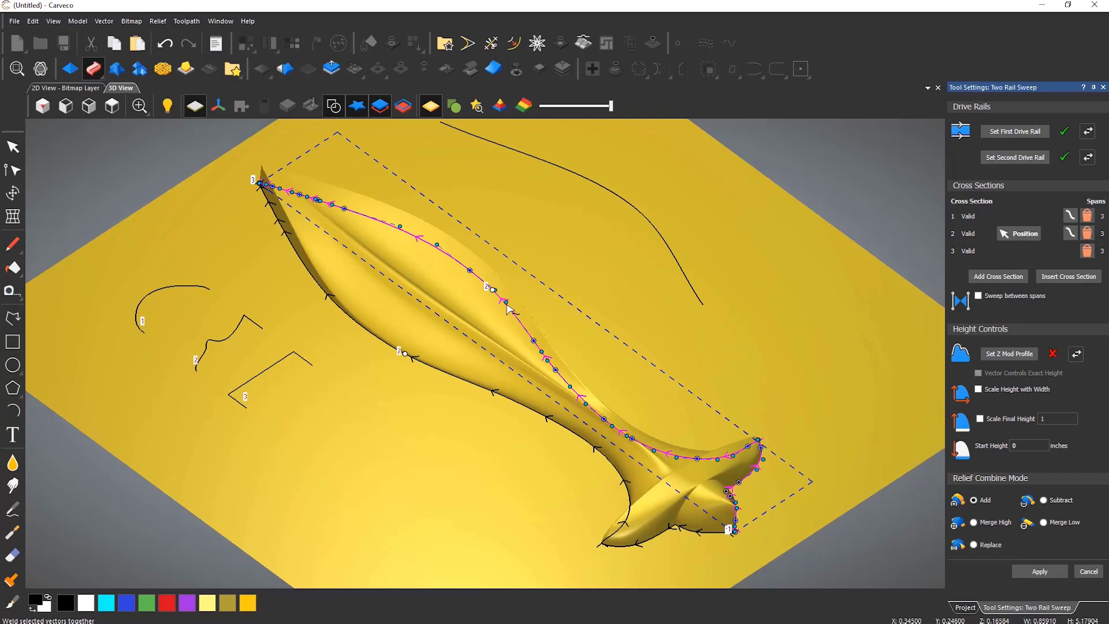
# Set the long open curve above the shape as the Z Mod profile and move its middle node to vary the height.
pyautogui.click(614, 201)
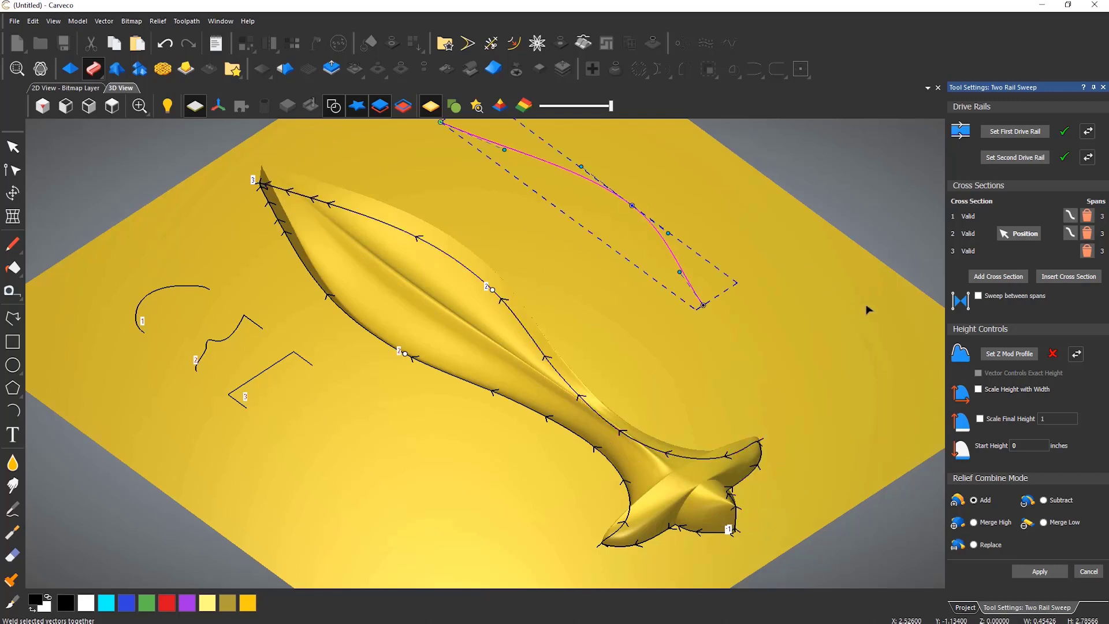
pyautogui.click(994, 358)
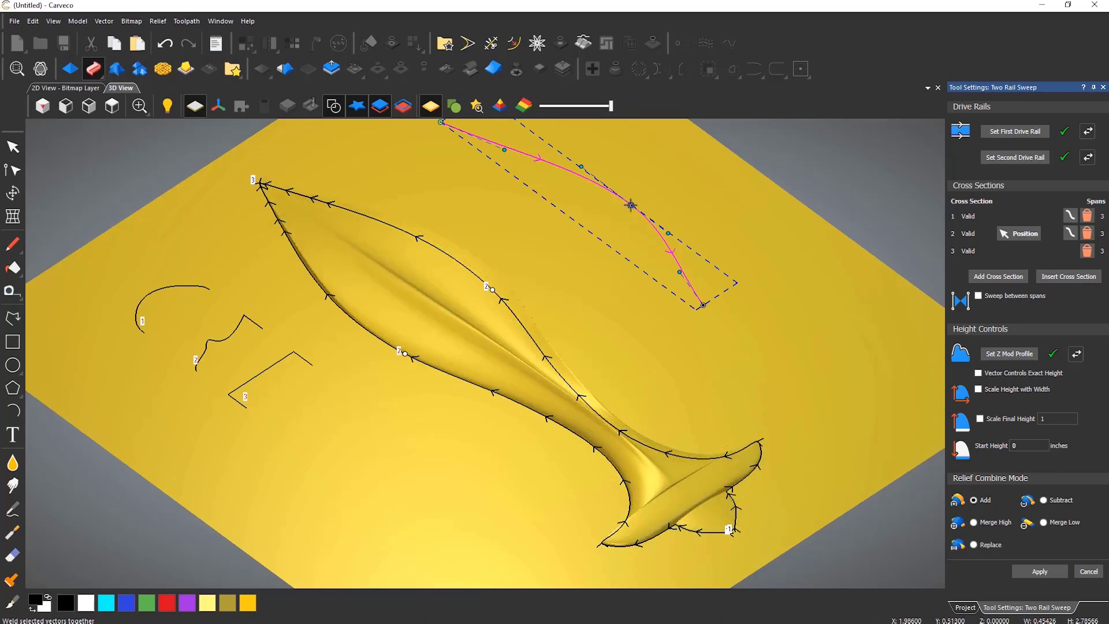
pyautogui.moveTo(632, 206); pyautogui.dragTo(605, 212)
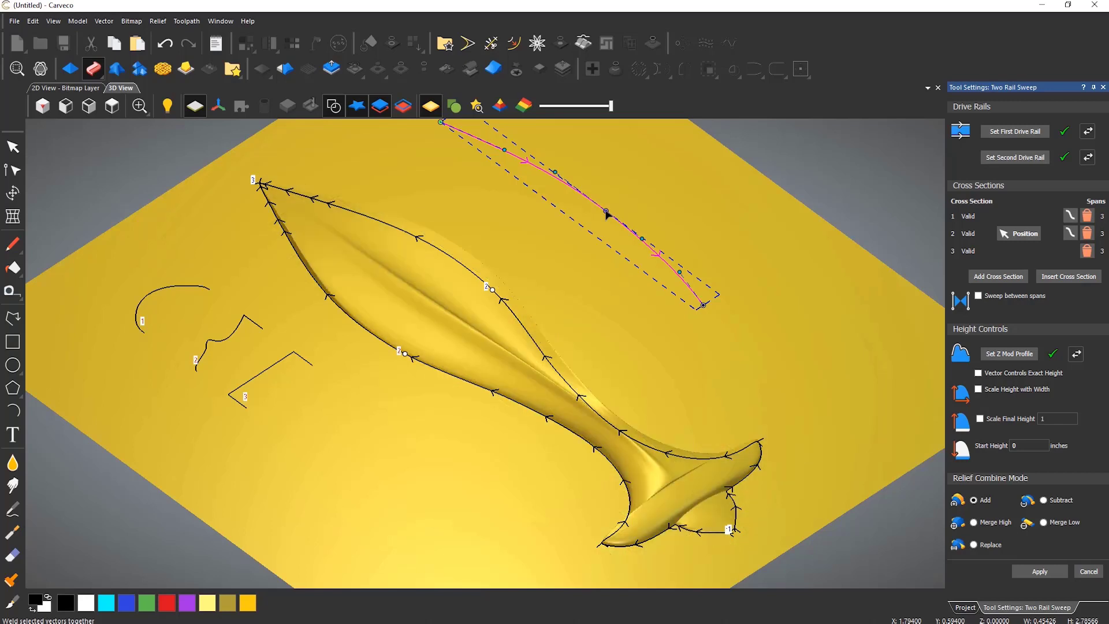
pyautogui.moveTo(605, 211); pyautogui.dragTo(645, 188)
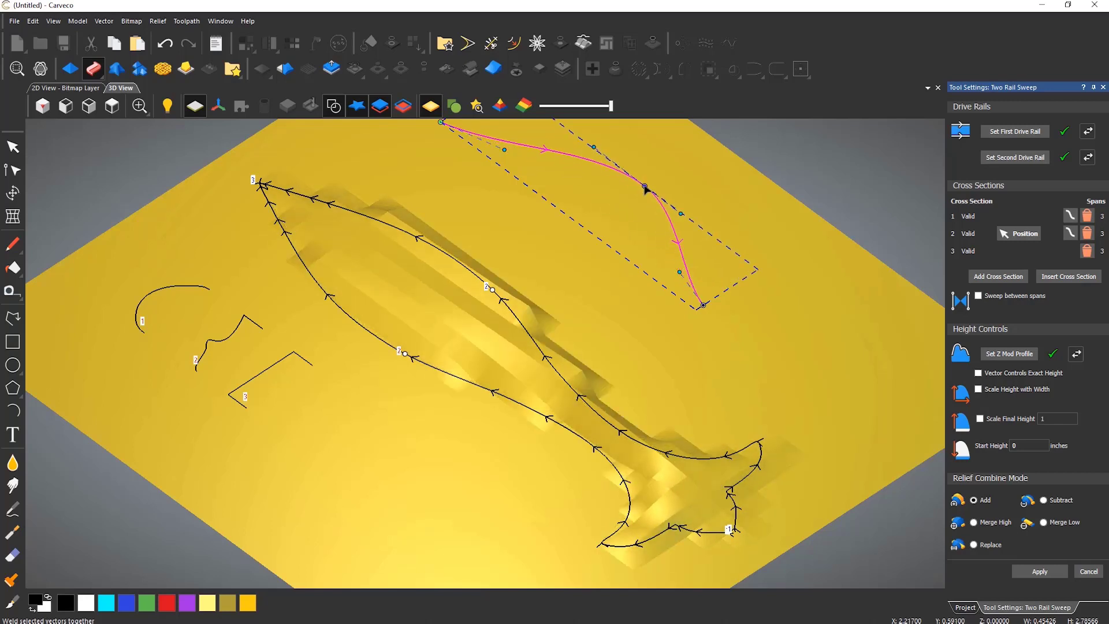
# Enable Vector Controls Exact Height and move the Z Mod profile's middle node inward to flatten the curve.
pyautogui.click(978, 373)
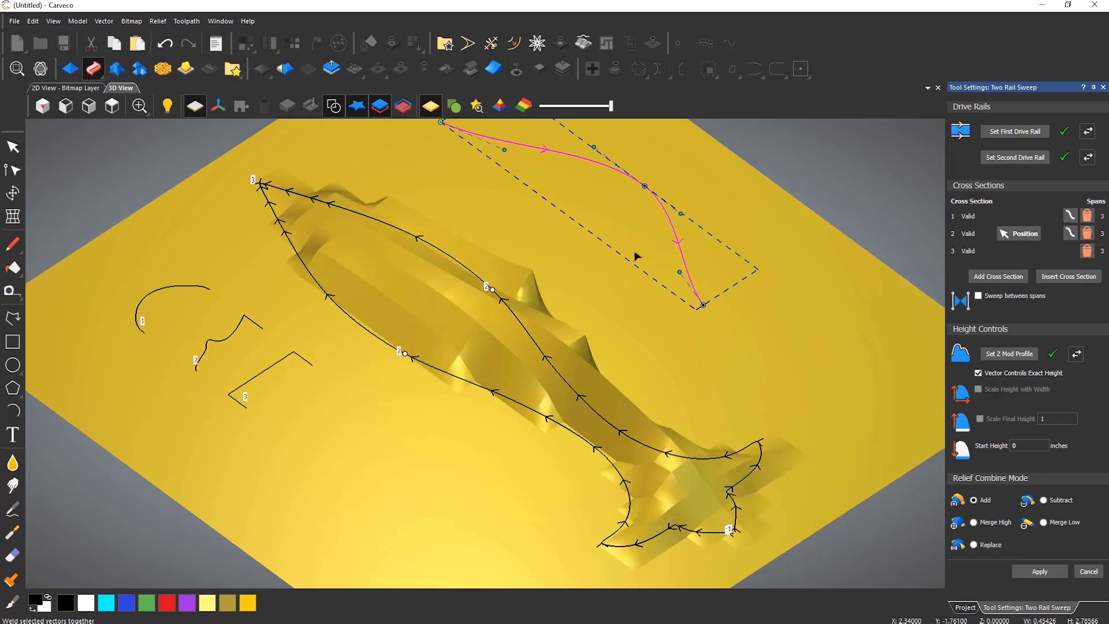
pyautogui.moveTo(640, 196); pyautogui.dragTo(600, 212)
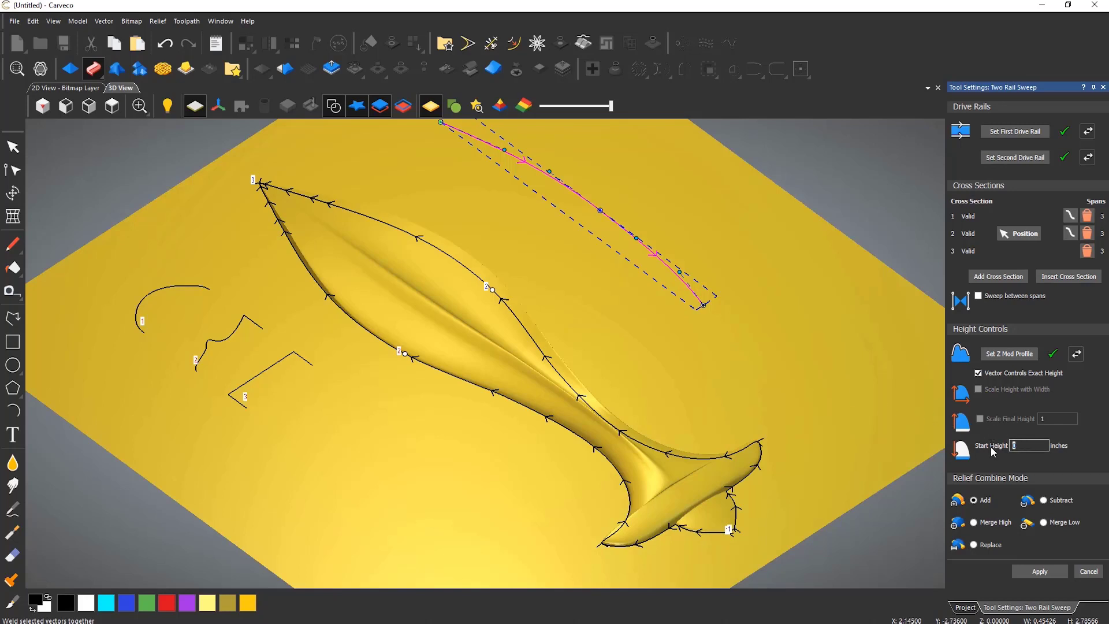
# Set the start height to 0.1 inches, apply the sweep in Add mode and close its settings.
pyautogui.write('.1')
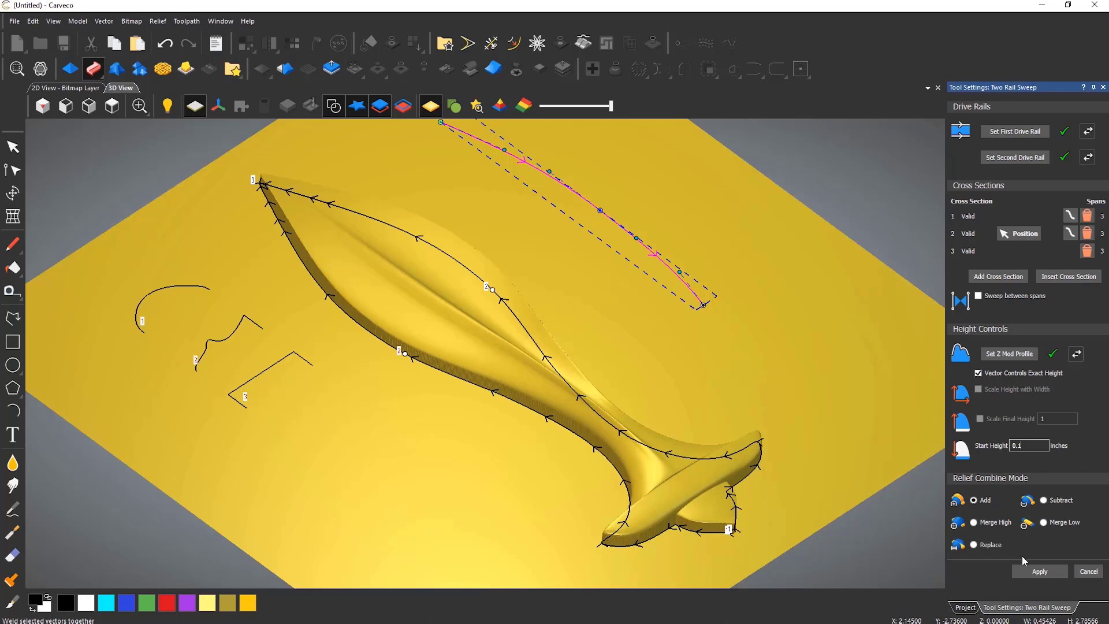
pyautogui.click(1031, 572)
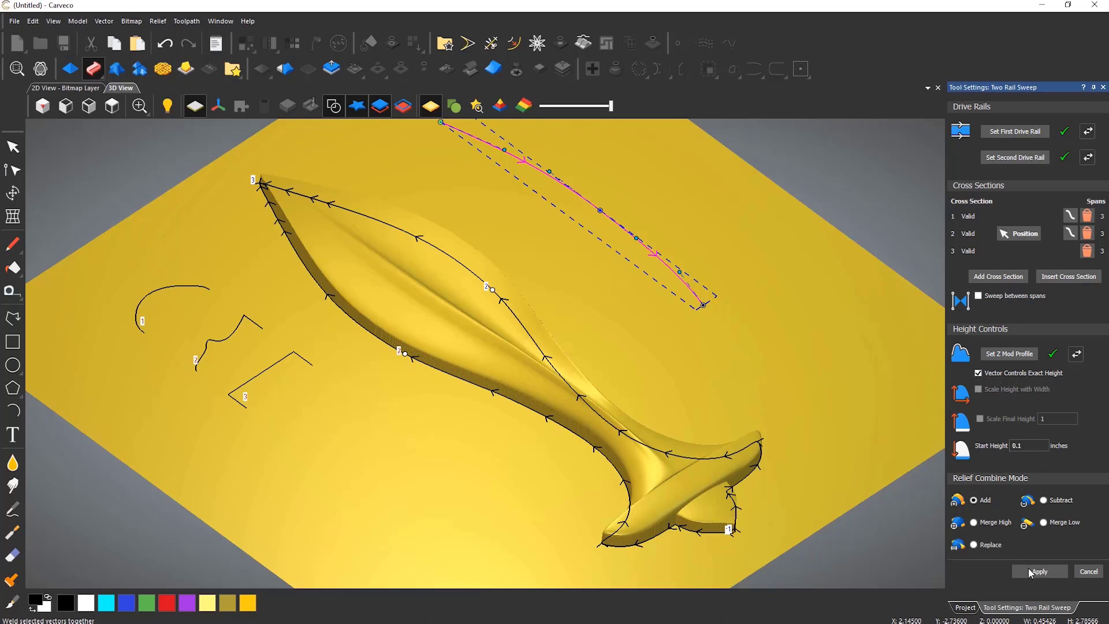
pyautogui.click(1083, 573)
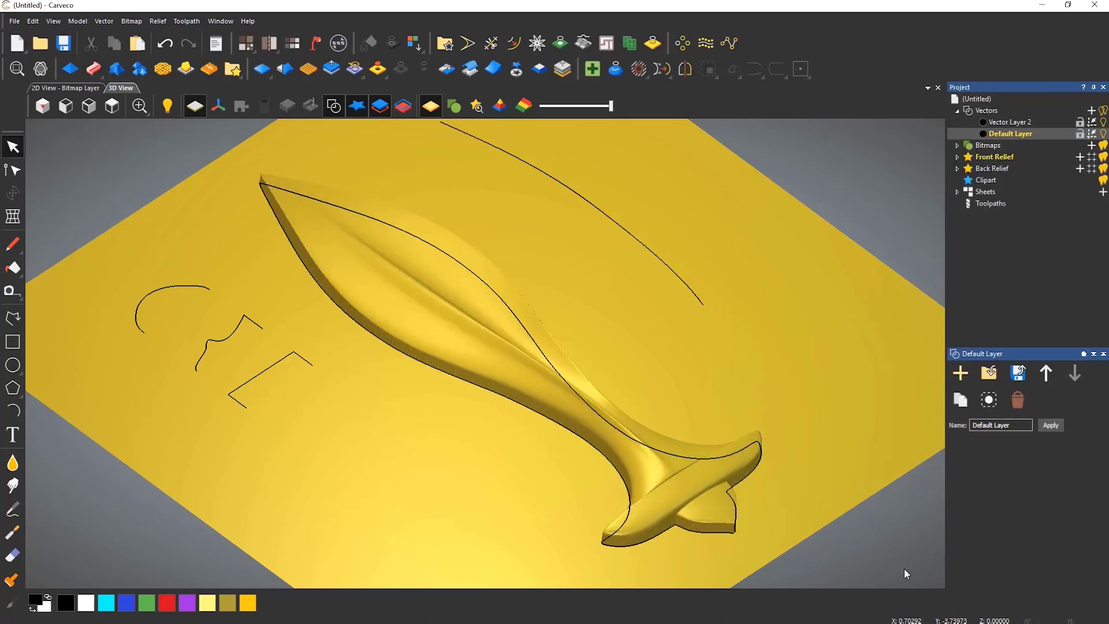